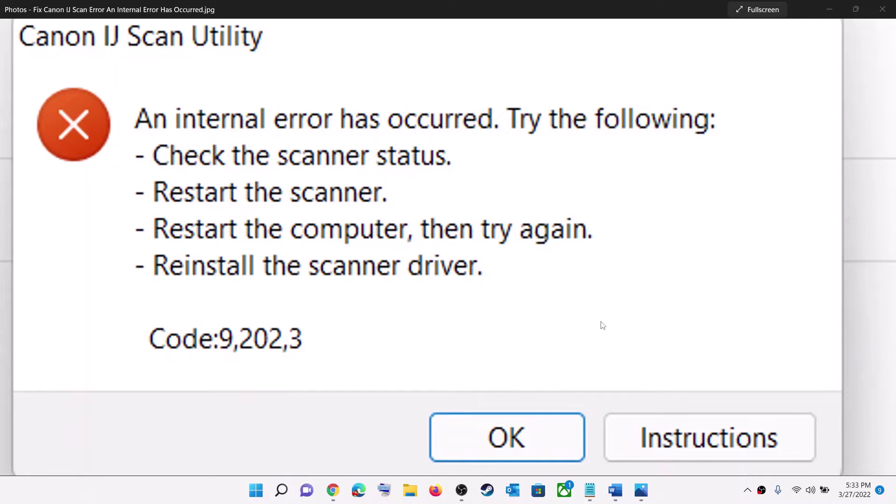
In the Word fix-it notes, highlight 'printer' and 'Restart your' in Step 1, then scroll to Step 2.
left_click(615, 489)
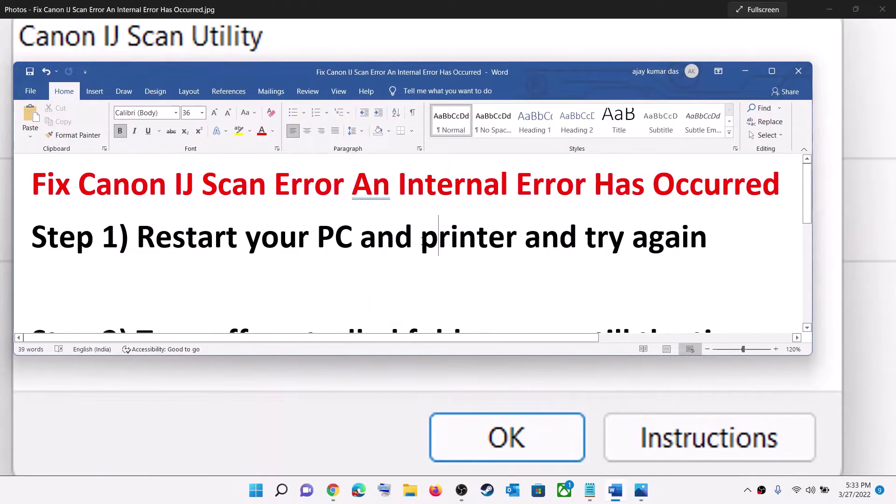
key("Left")
left_click_drag(421, 238, 512, 237)
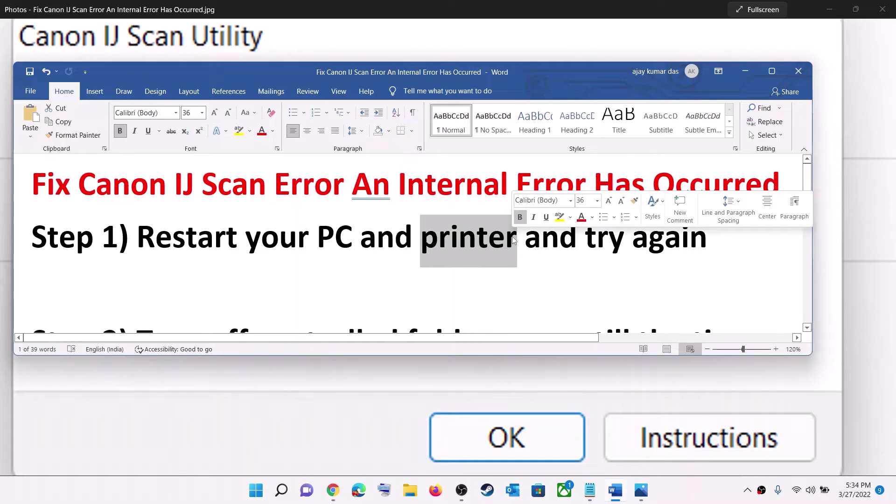
left_click_drag(143, 249, 317, 247)
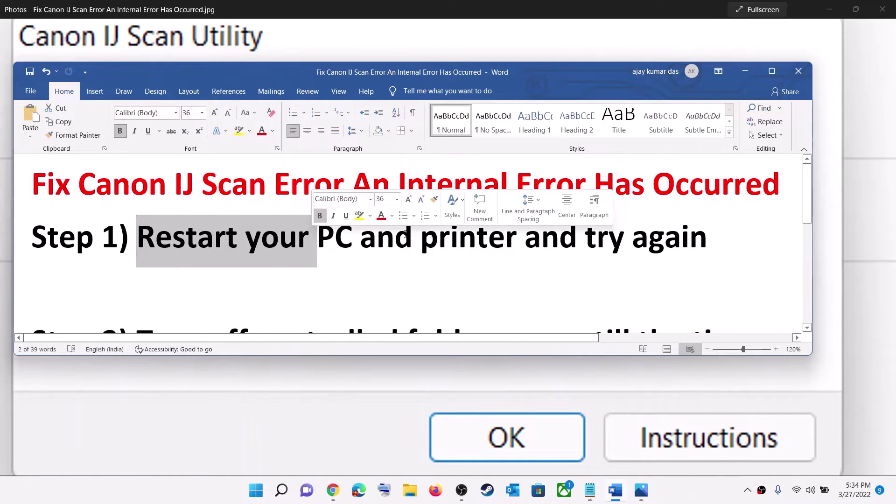
left_click_drag(421, 238, 706, 238)
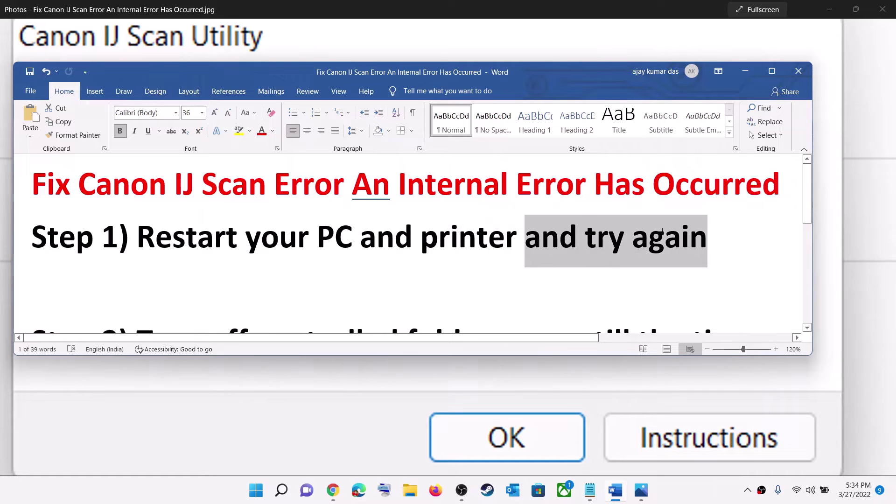
left_click(439, 235)
scroll(286, 234, "down", 3)
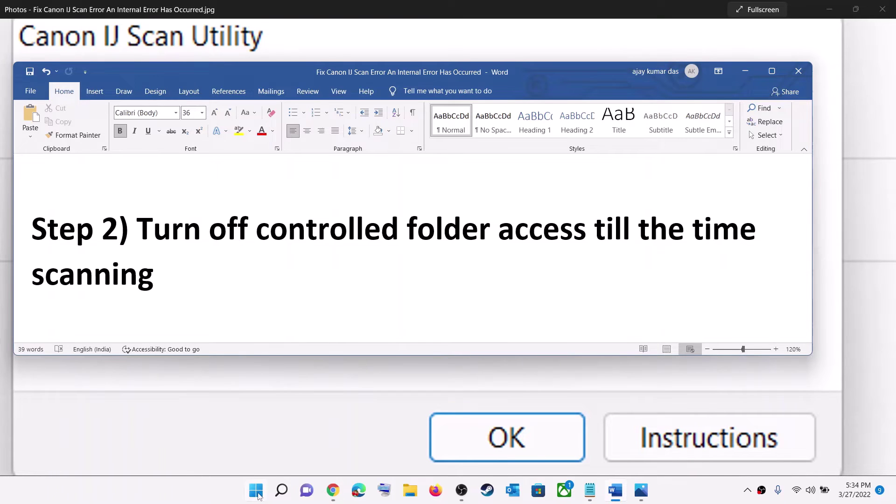
Launch the pinned Settings app from Start and go to Privacy & security.
left_click(257, 491)
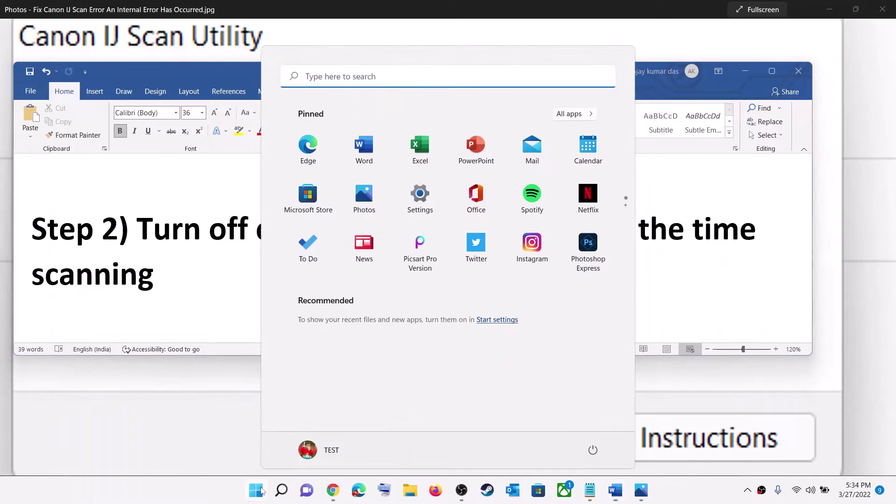
left_click(421, 204)
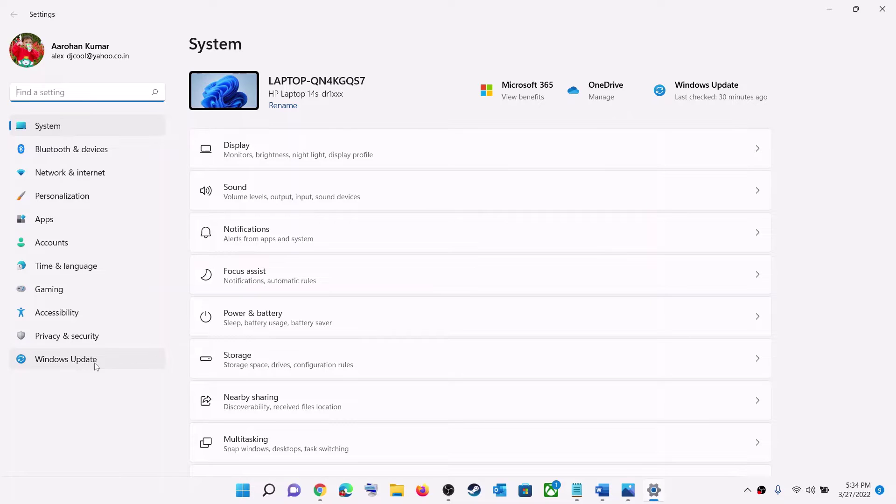
left_click(94, 338)
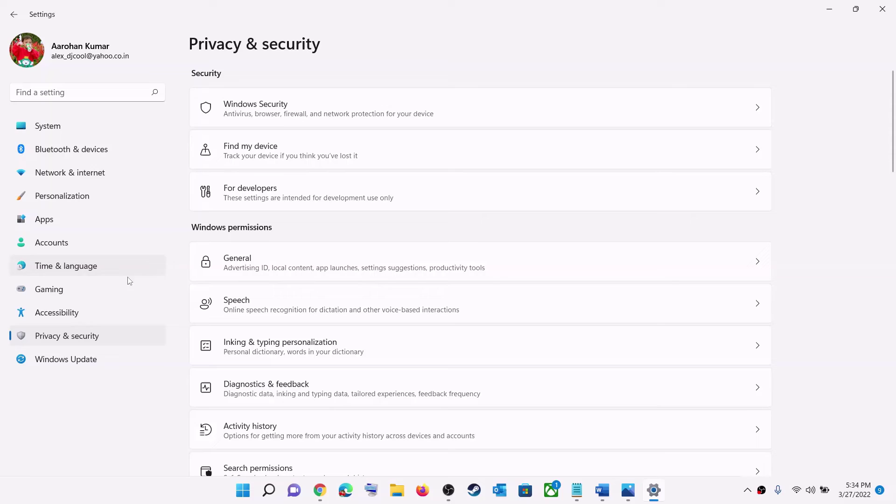
Switch Controlled folder access Off under Virus & threat protection's ransomware settings, approving the admin prompt.
left_click(307, 118)
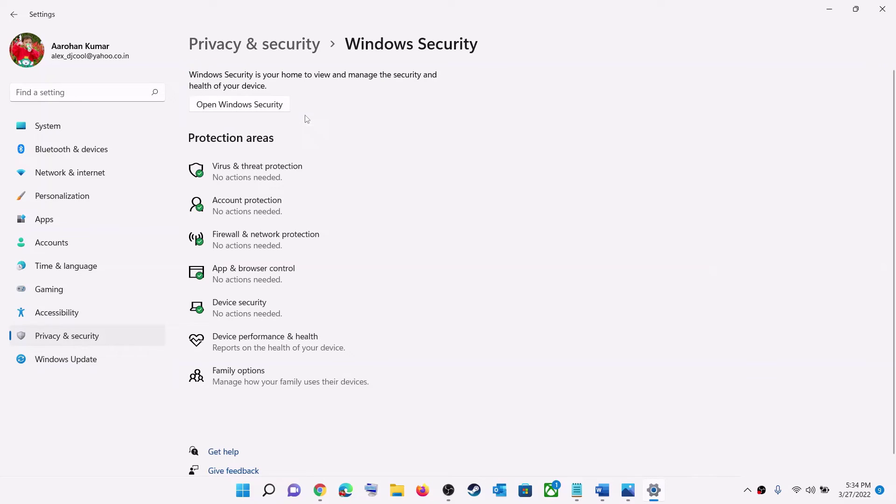
scroll(316, 183, "down", 1)
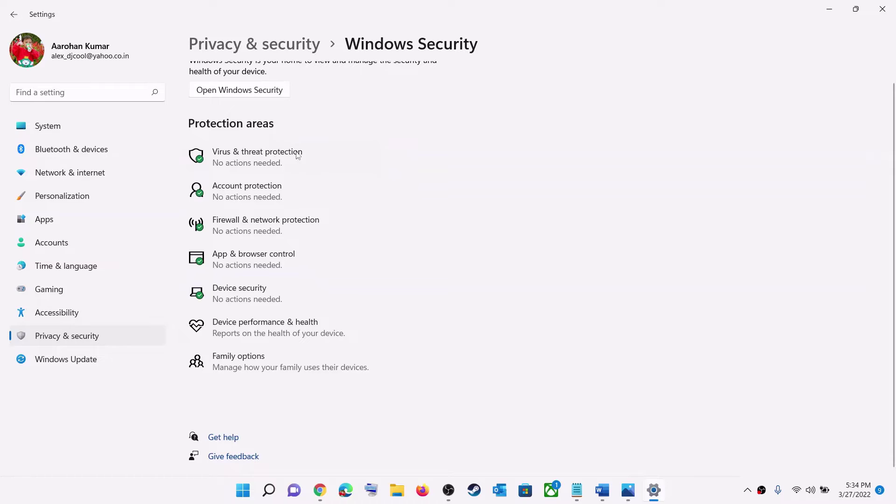
left_click(239, 165)
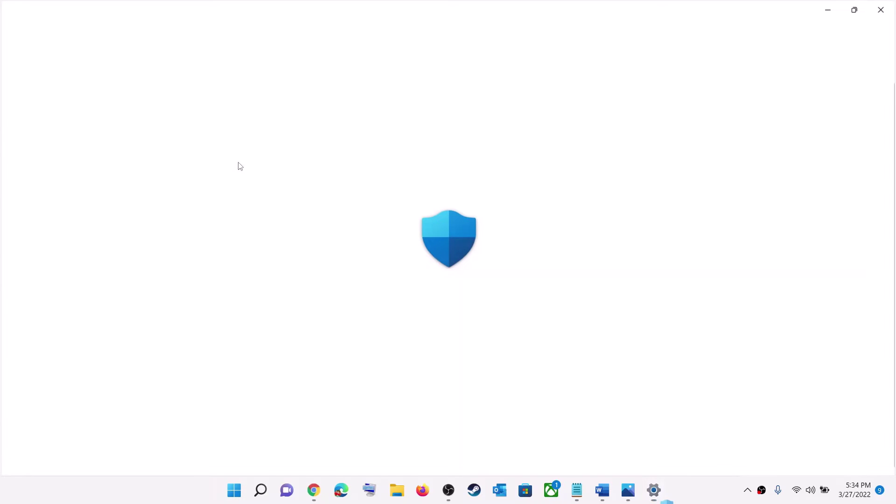
scroll(317, 209, "down", 3)
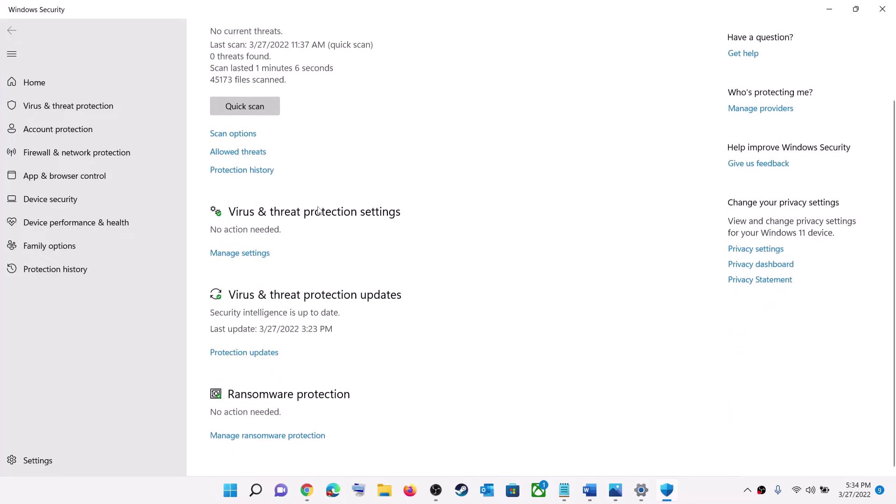
left_click(281, 443)
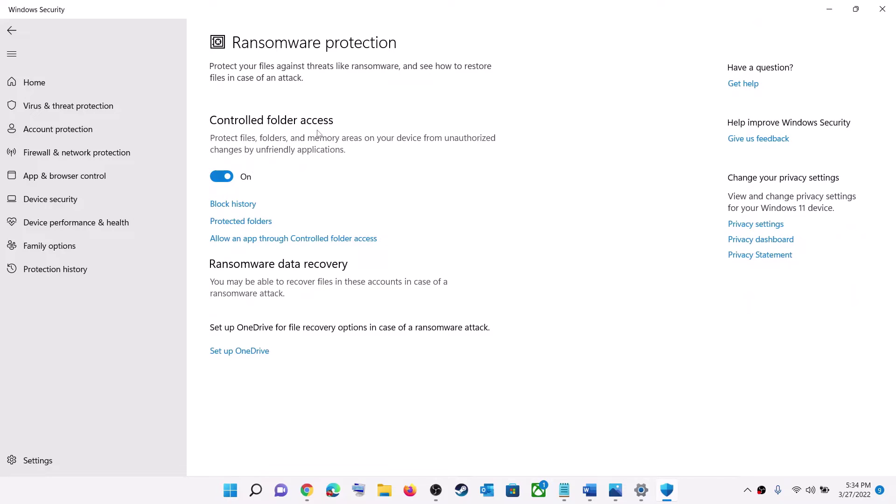
left_click(224, 173)
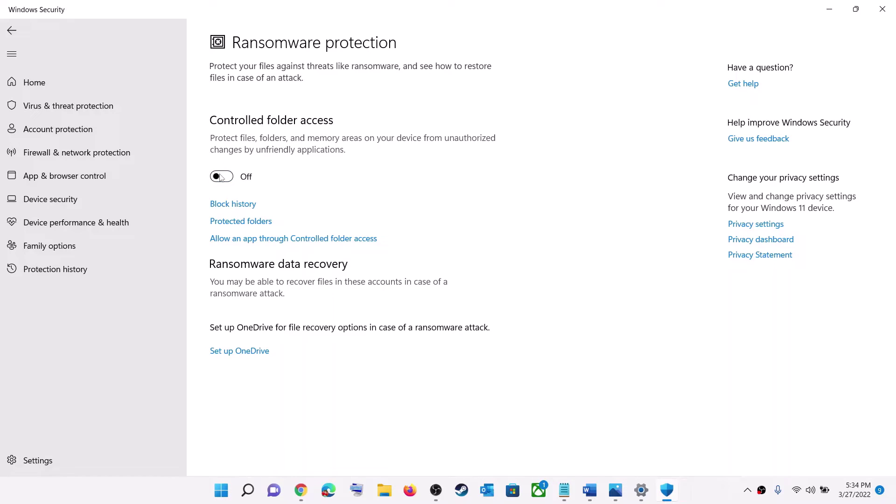
left_click(352, 334)
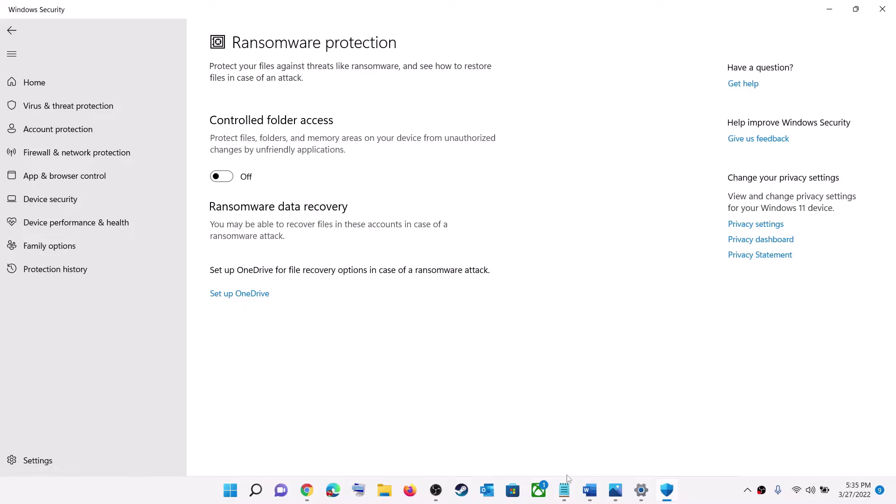
Turn Controlled folder access back On and minimize the Word notes to reveal the Canon page.
left_click(589, 491)
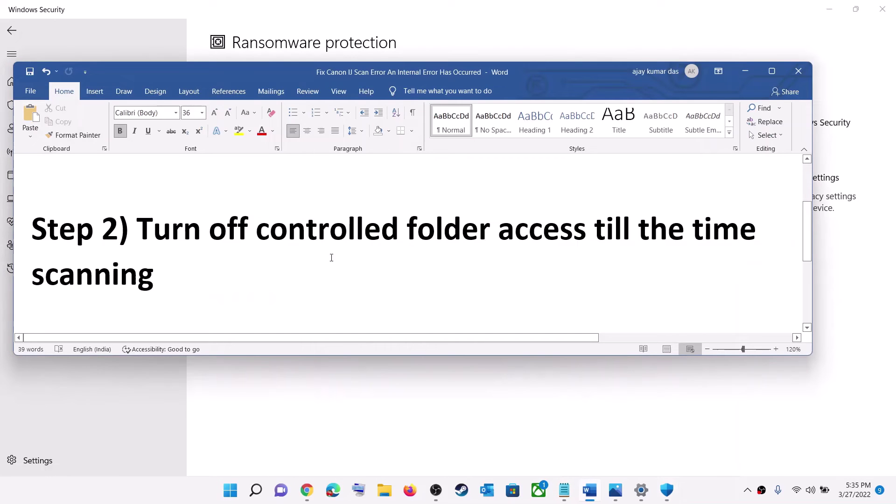
left_click(745, 71)
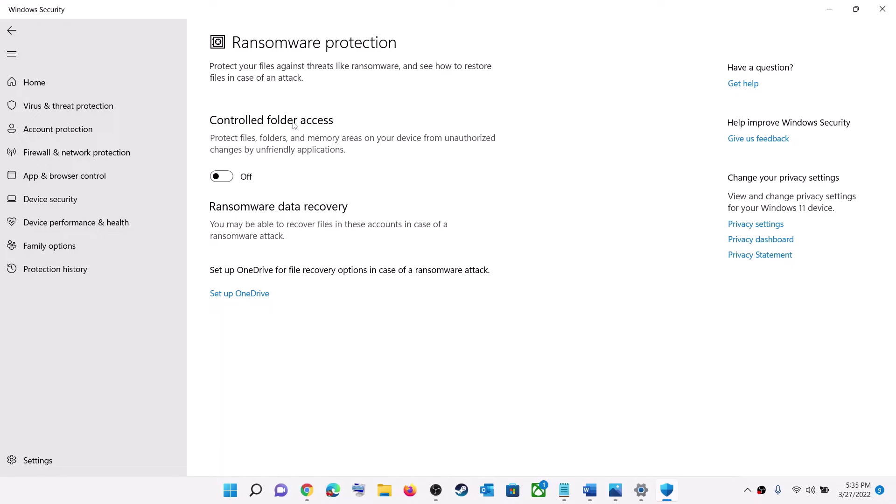
left_click(230, 179)
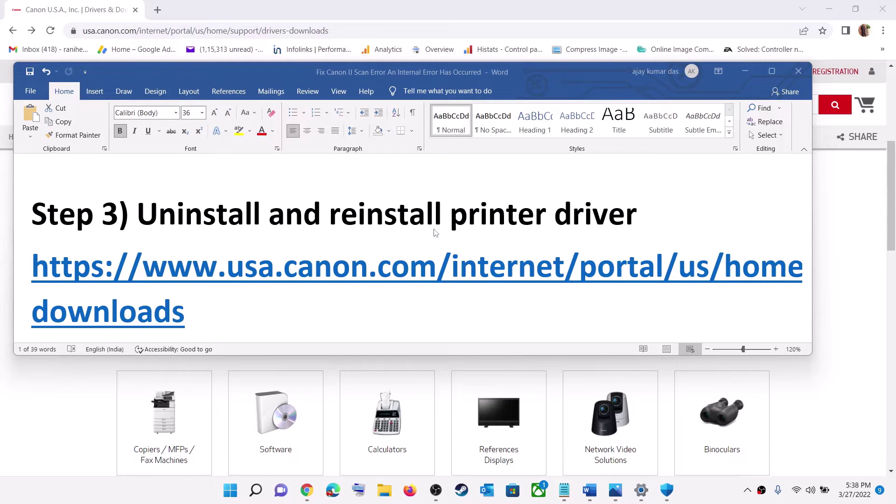
left_click(745, 71)
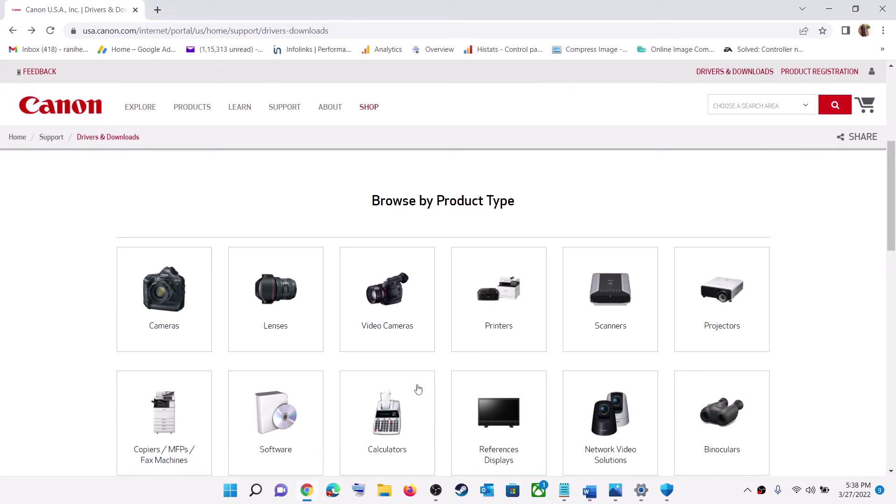
Open Settings and go to the installed apps list under Apps.
left_click(229, 491)
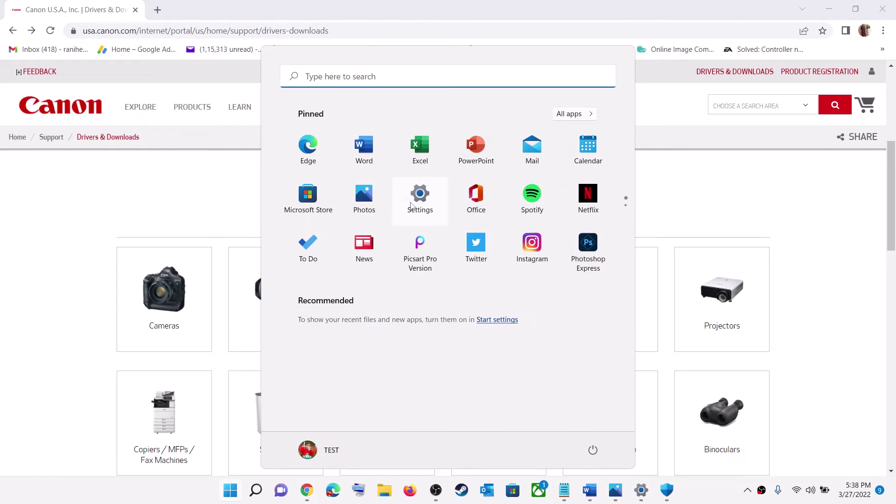
left_click(417, 204)
left_click(42, 219)
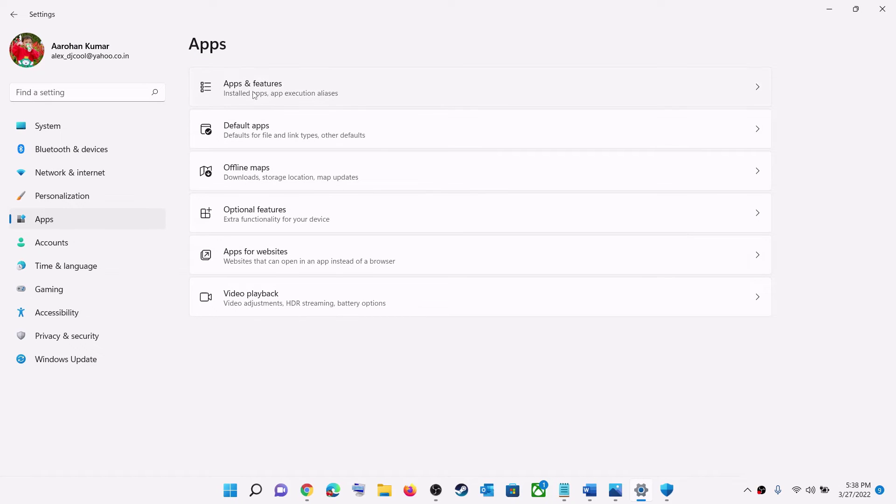
left_click(254, 95)
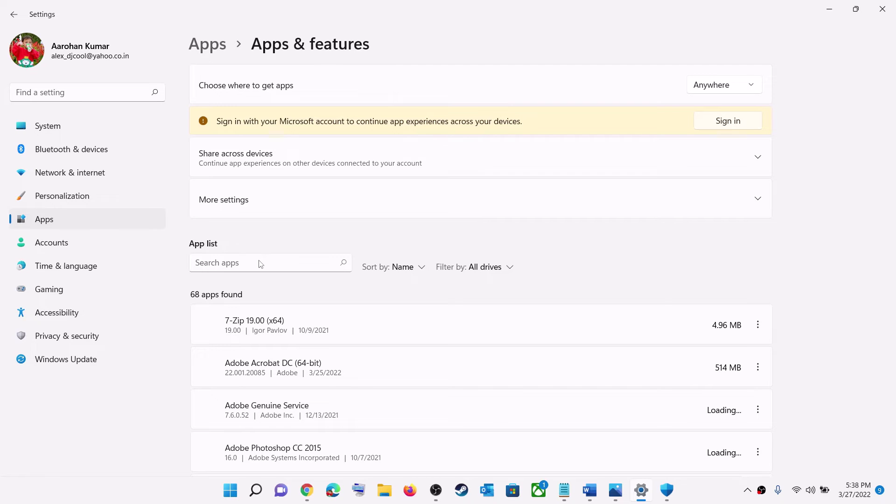
Search 'canon' in installed apps and open, then dismiss, Uninstall for the Canon E4500 series Driver.
left_click(242, 264)
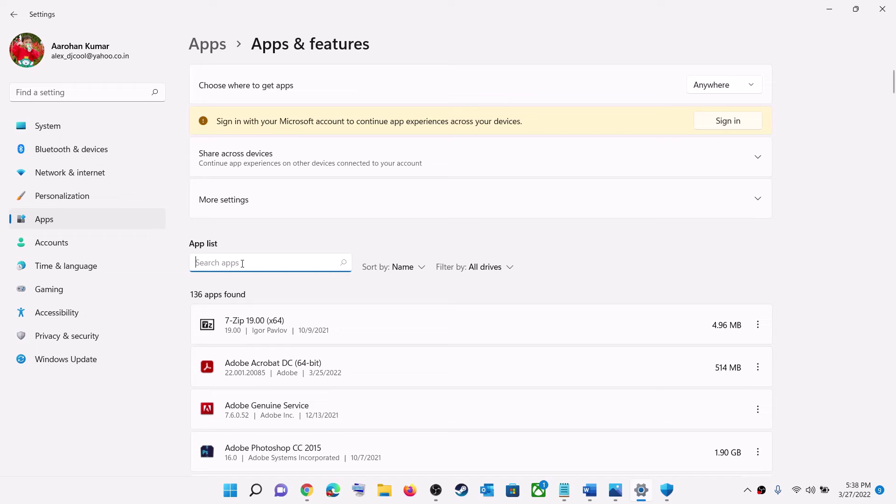
type("c")
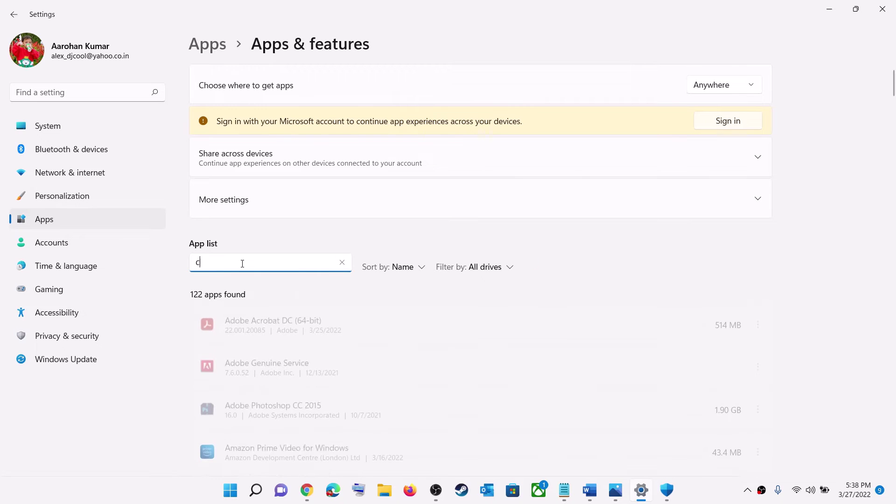
type("anon")
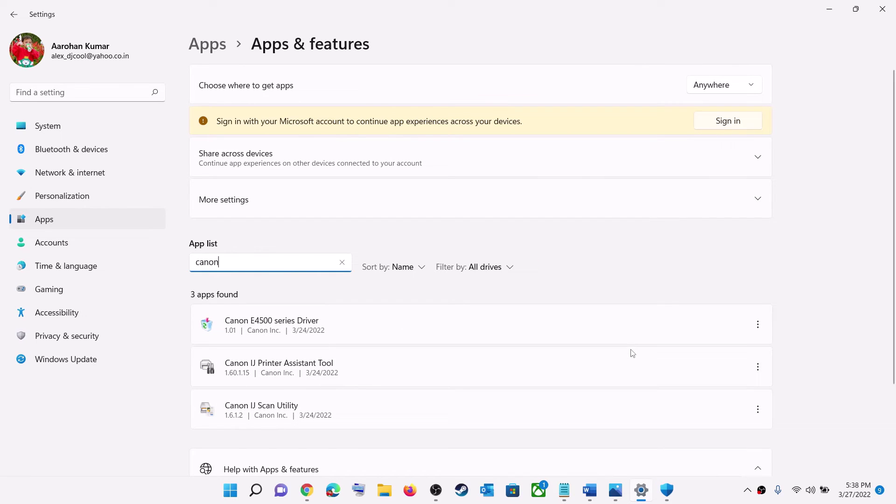
left_click(757, 327)
left_click(796, 311)
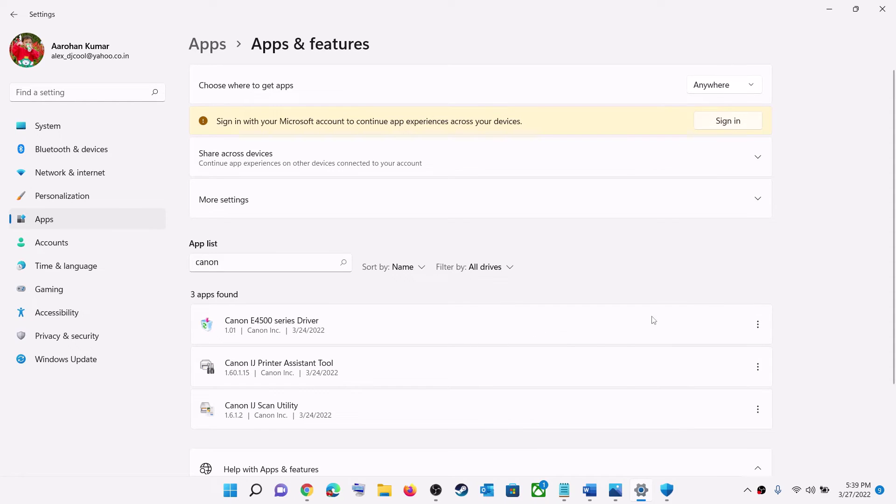
left_click(758, 326)
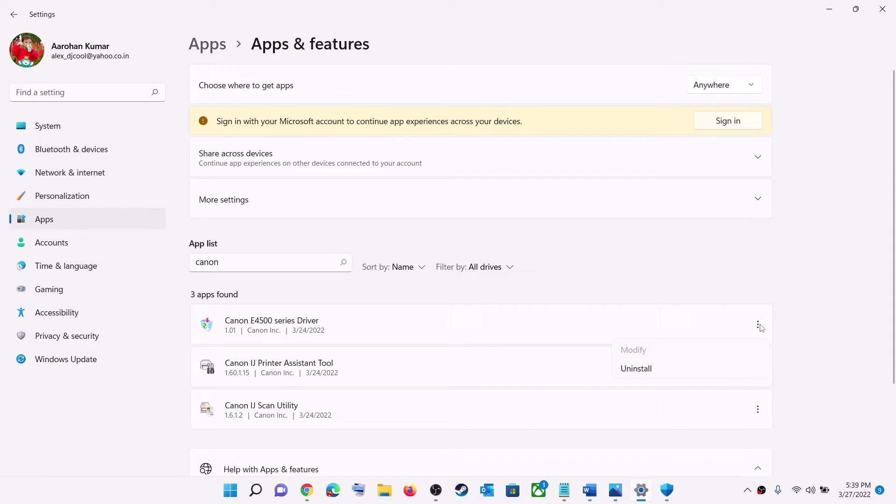
left_click(656, 372)
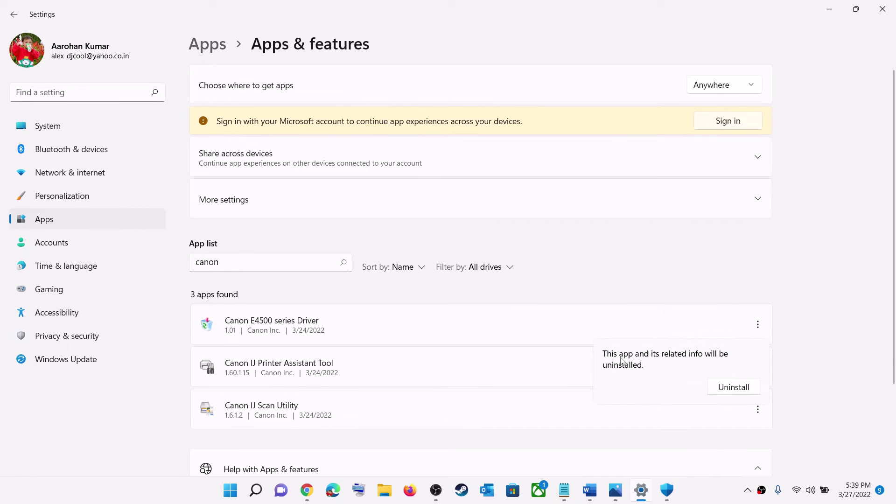
left_click(799, 326)
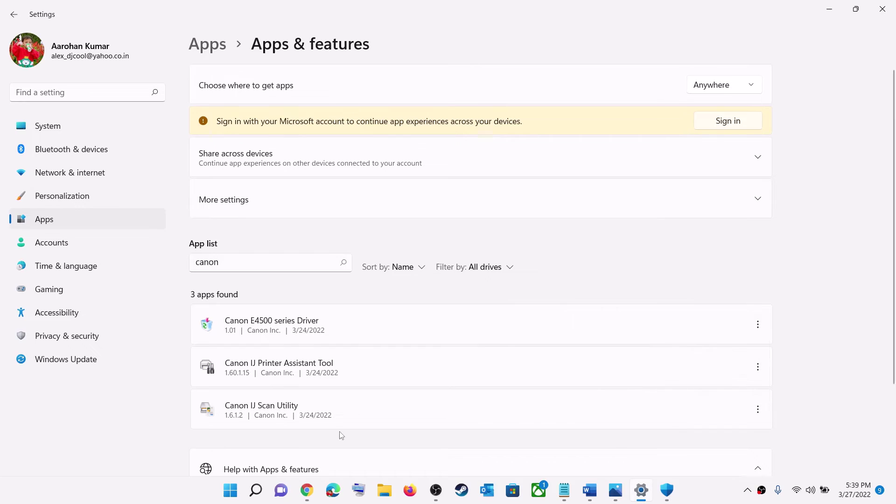
Bring the Word notes forward and follow Step 3's Canon Drivers & Downloads link.
left_click(228, 495)
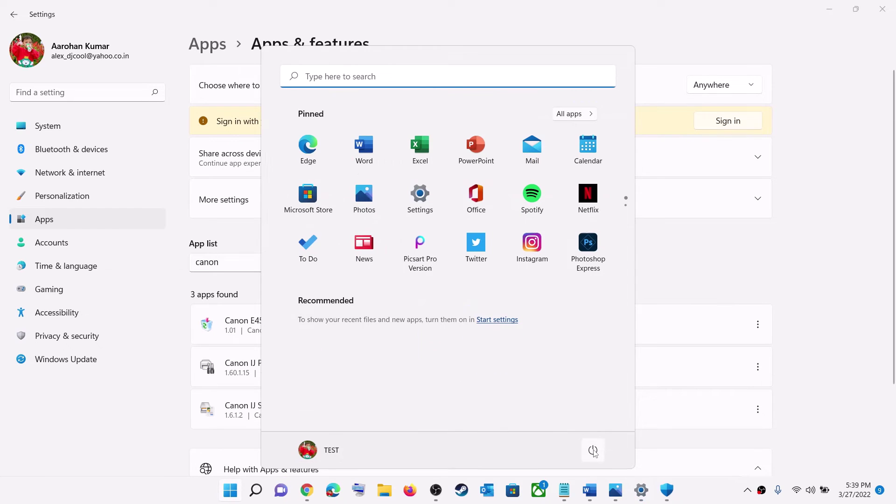
left_click(593, 450)
left_click(808, 374)
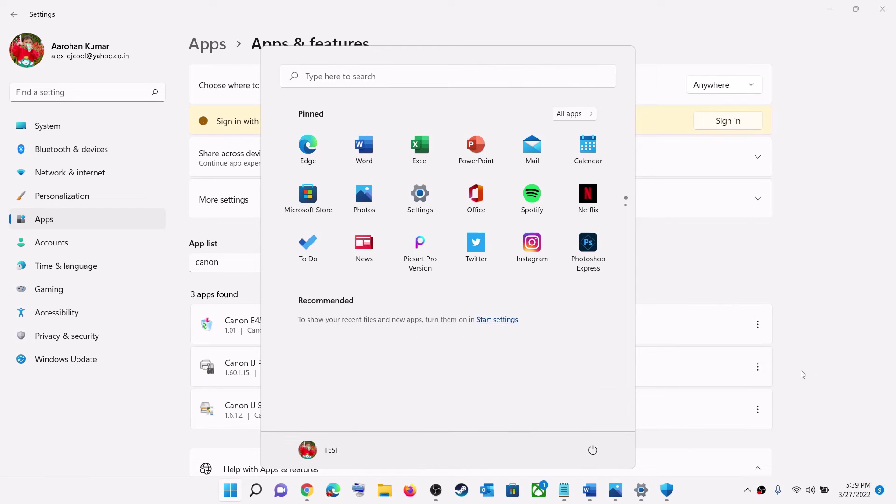
left_click(589, 490)
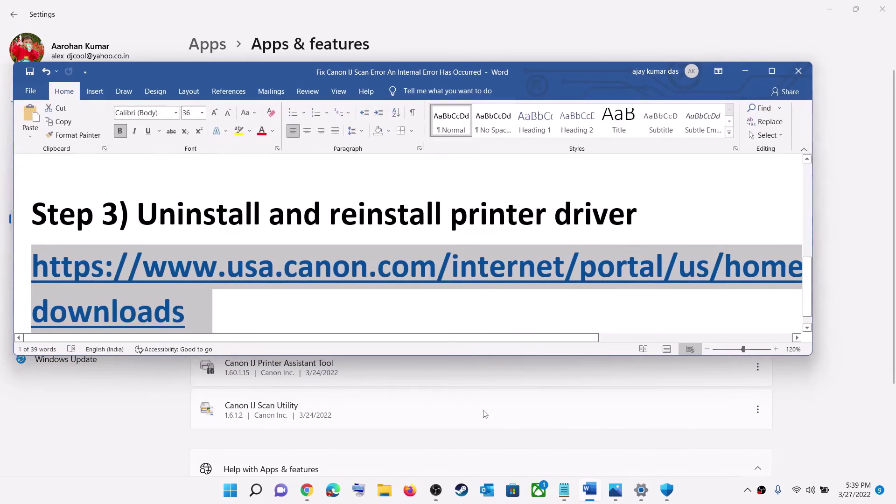
left_click(239, 268, "ctrl")
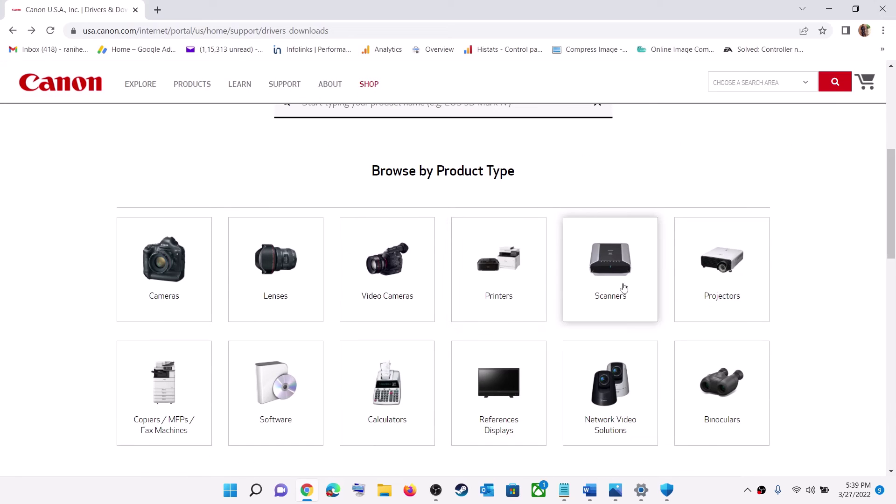
Open the PIXMA G1200 support page via Printers > PIXMA and set the OS to Windows 11.
left_click(505, 286)
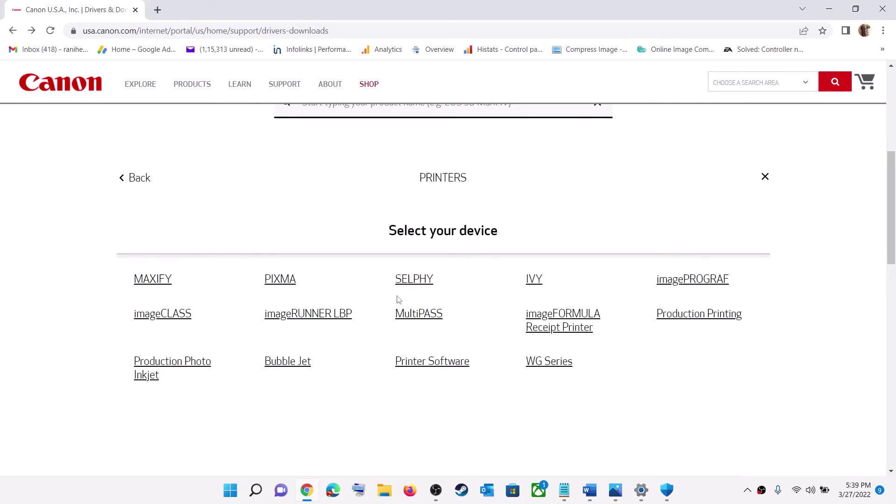
left_click(279, 279)
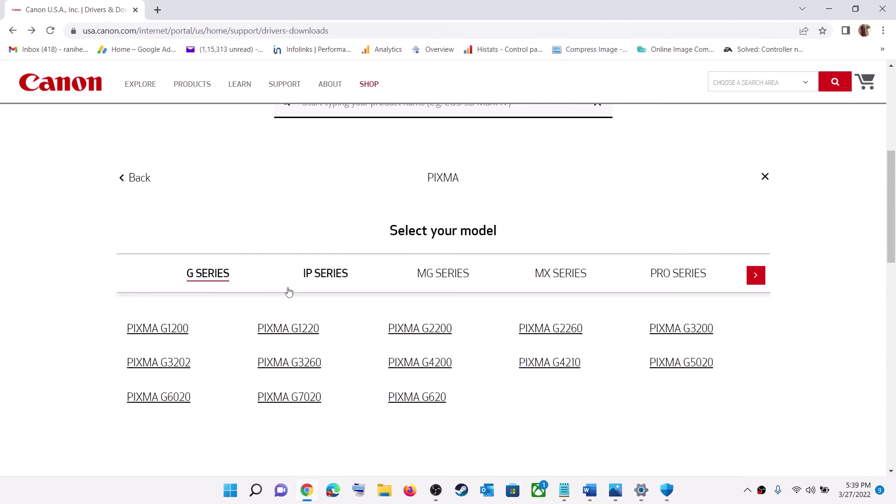
left_click(183, 330)
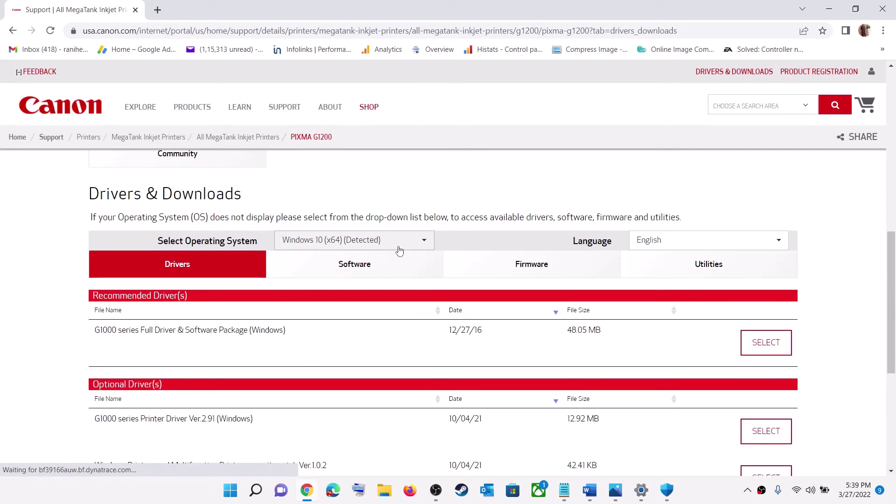
left_click(399, 247)
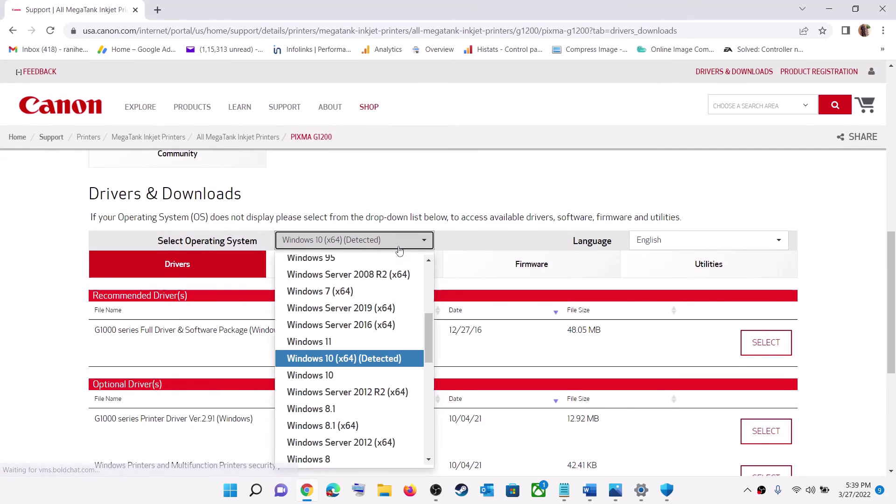
left_click(321, 342)
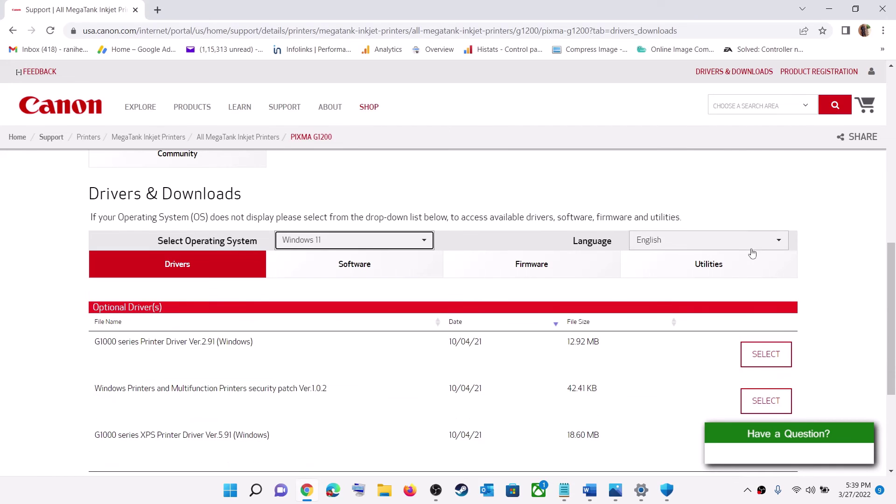
Download and keep the G1000 series XPS Printer Driver Ver.5.91, then view the IJ Scan Utility error screenshot.
scroll(830, 259, "down", 2)
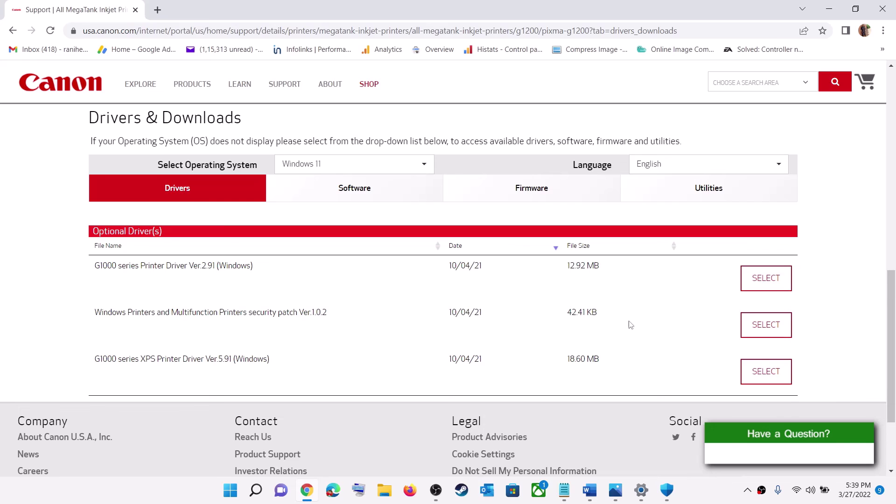
left_click(751, 372)
scroll(620, 353, "down", 3)
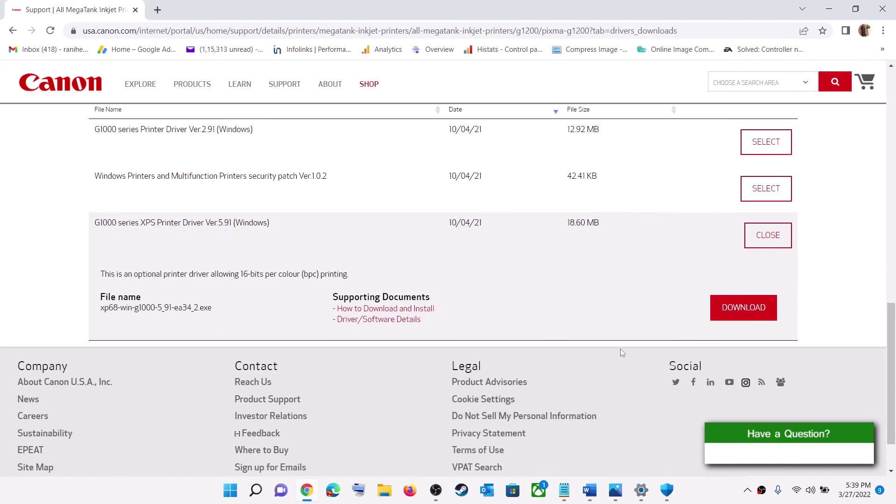
left_click(755, 310)
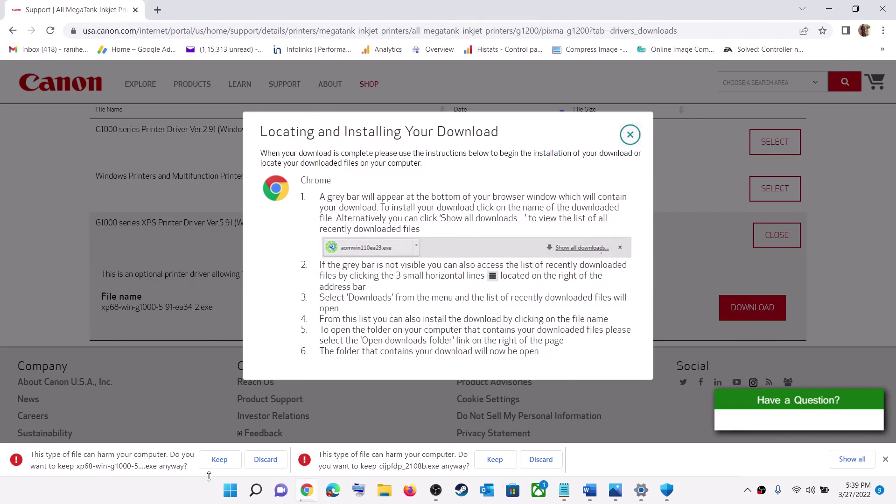
left_click(218, 460)
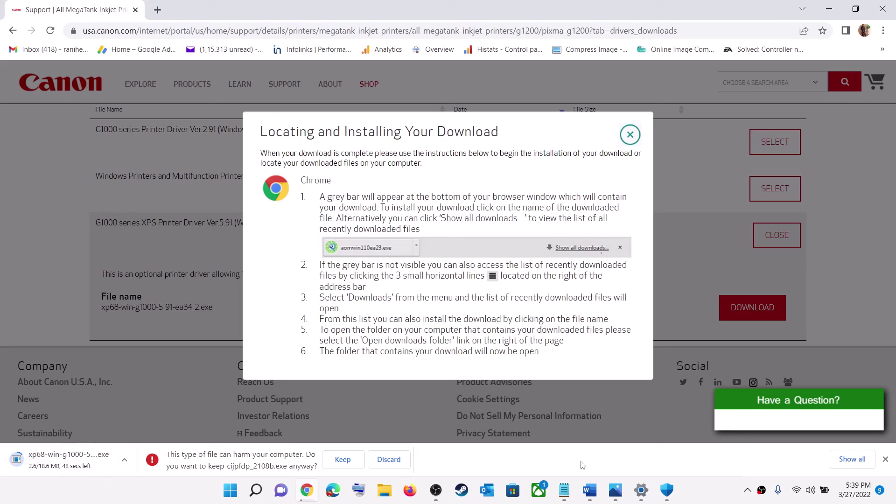
left_click(611, 493)
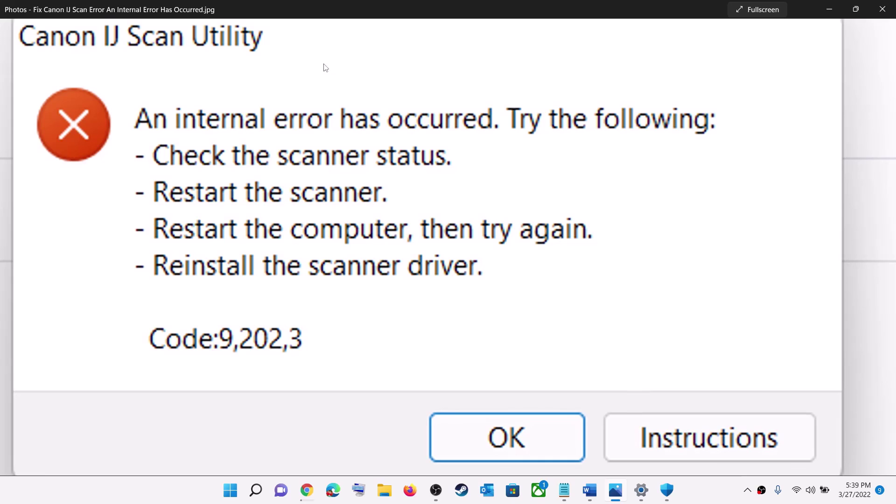
left_click(709, 495)
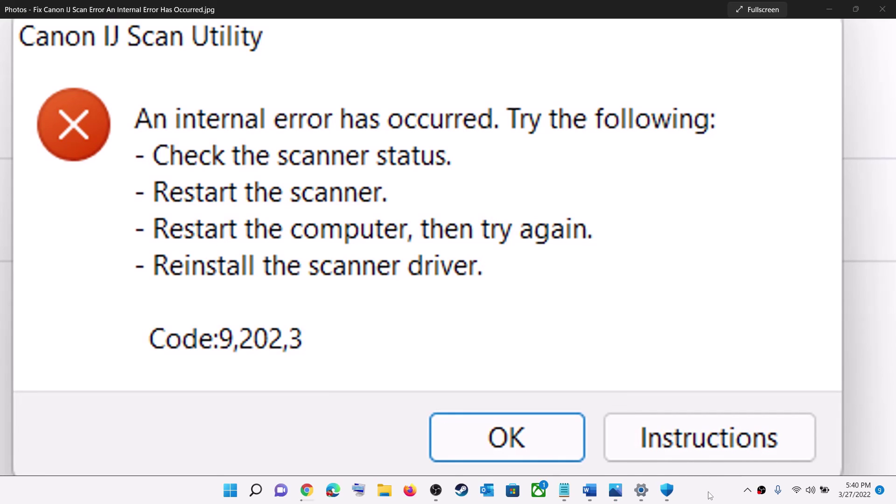